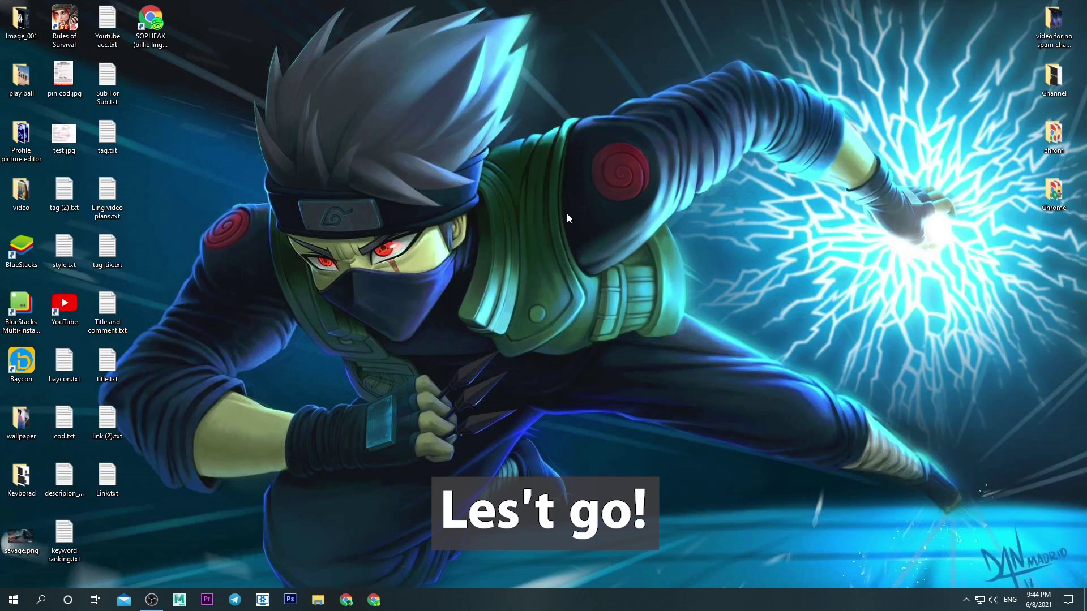
Step: Search Chrome for 'Gameloop download' and download the installer from the official gameloop.com site
double_click(150, 10)
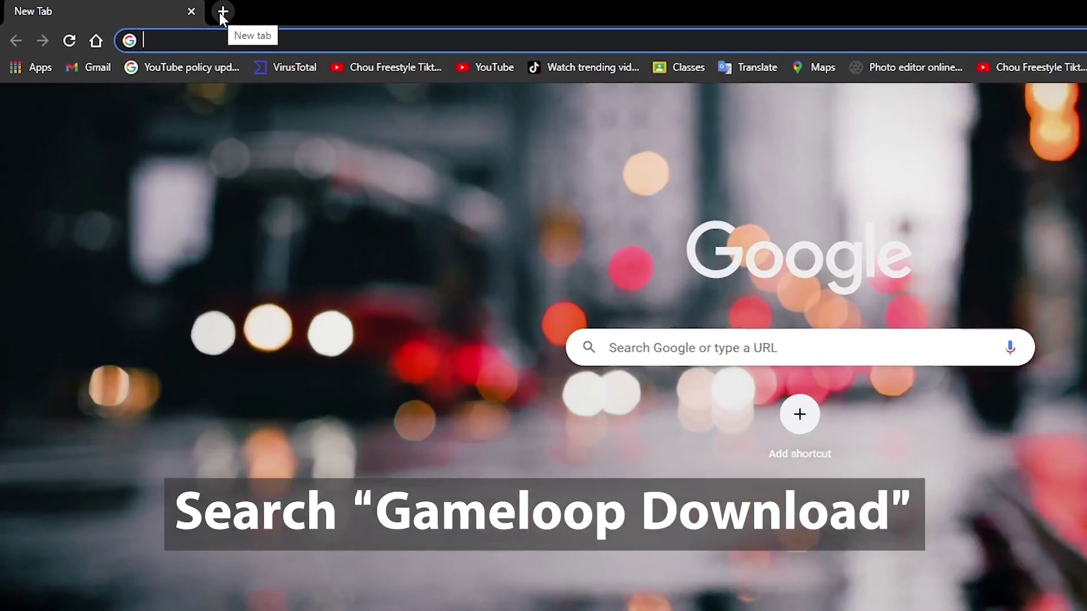
text(Ga)
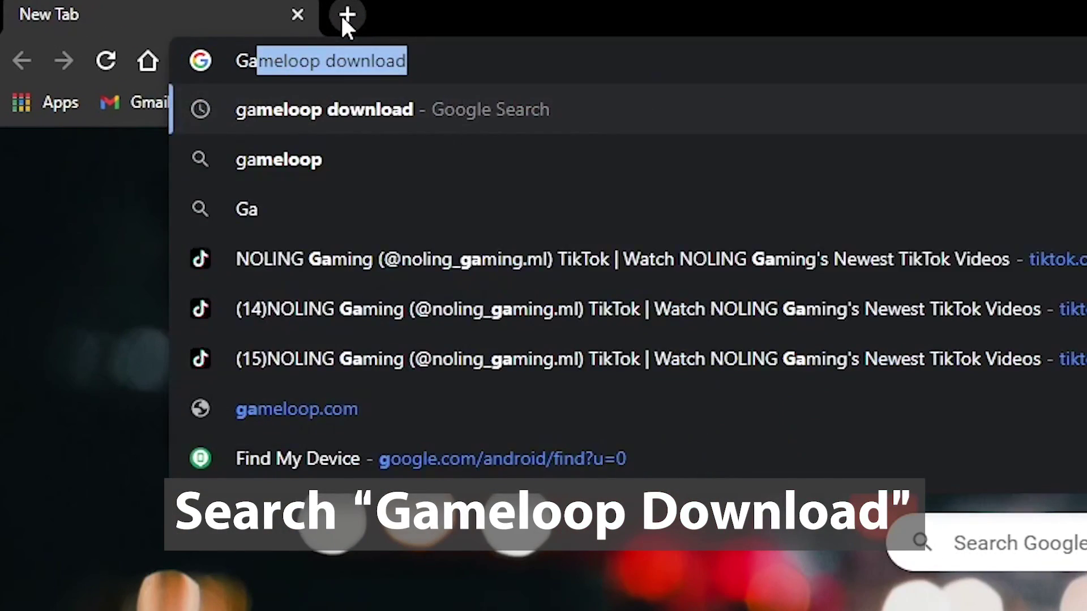
text(meloop )
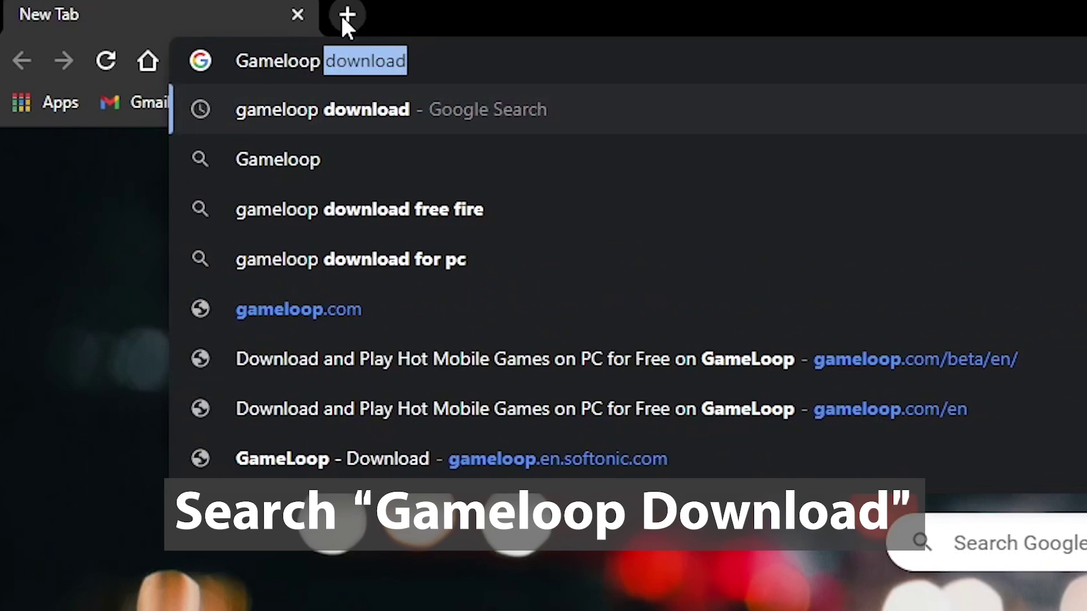
text(download)
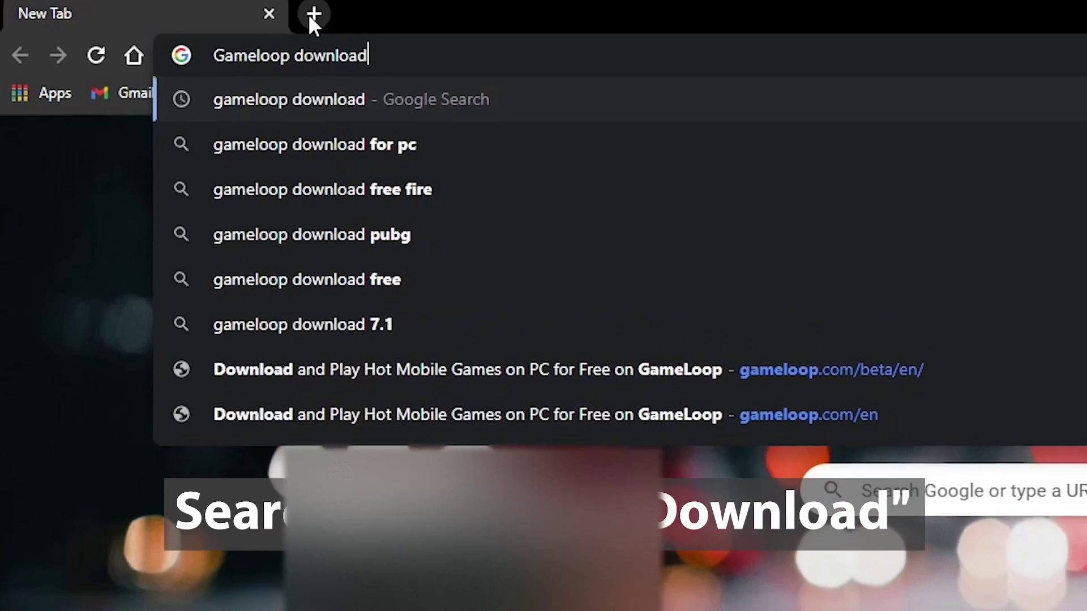
key(Return)
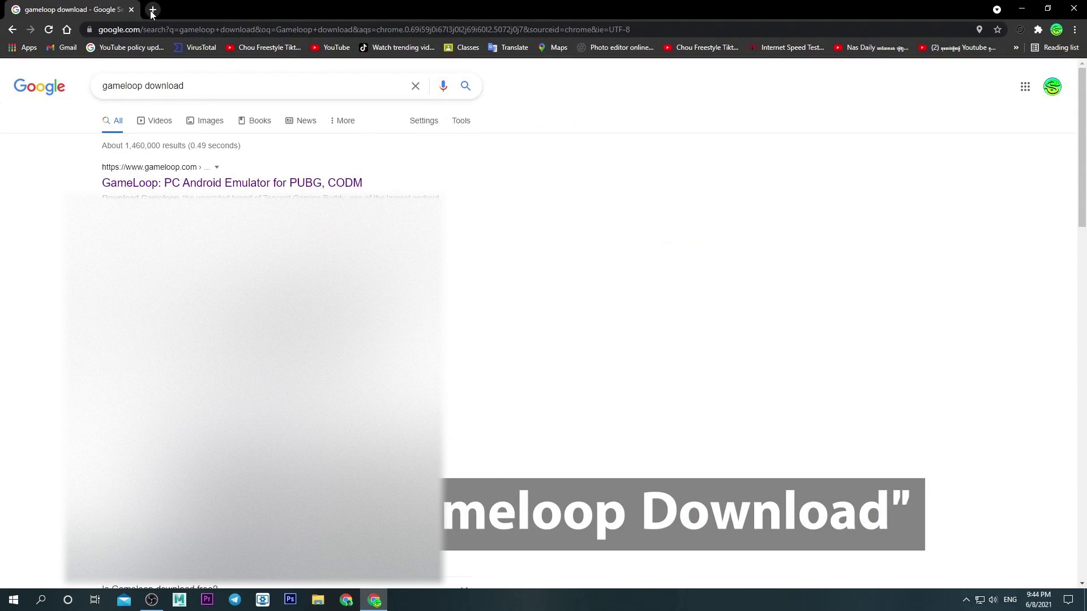
click(206, 184)
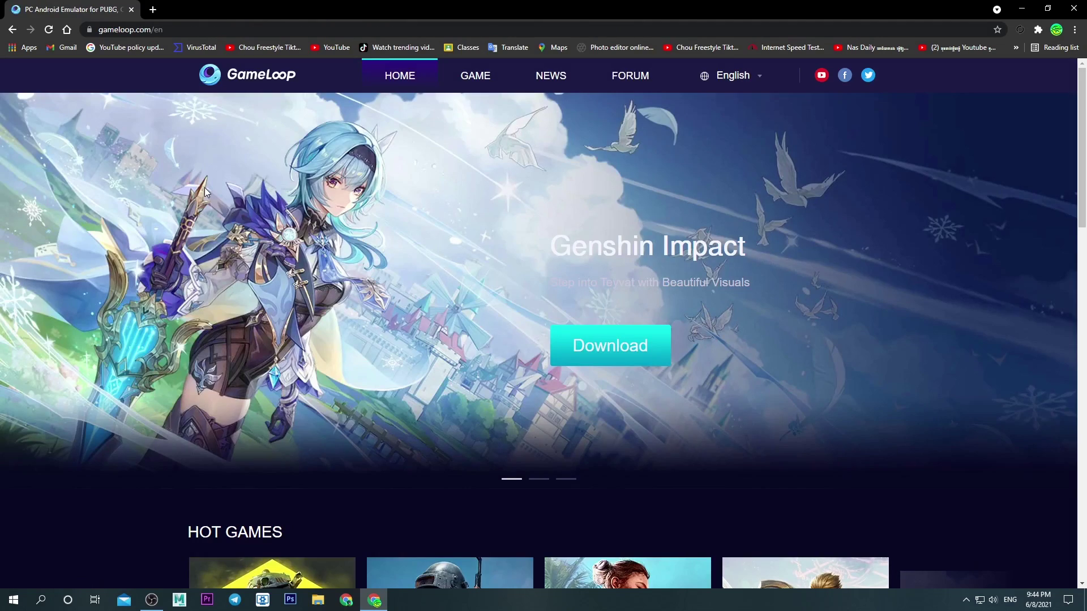
click(256, 85)
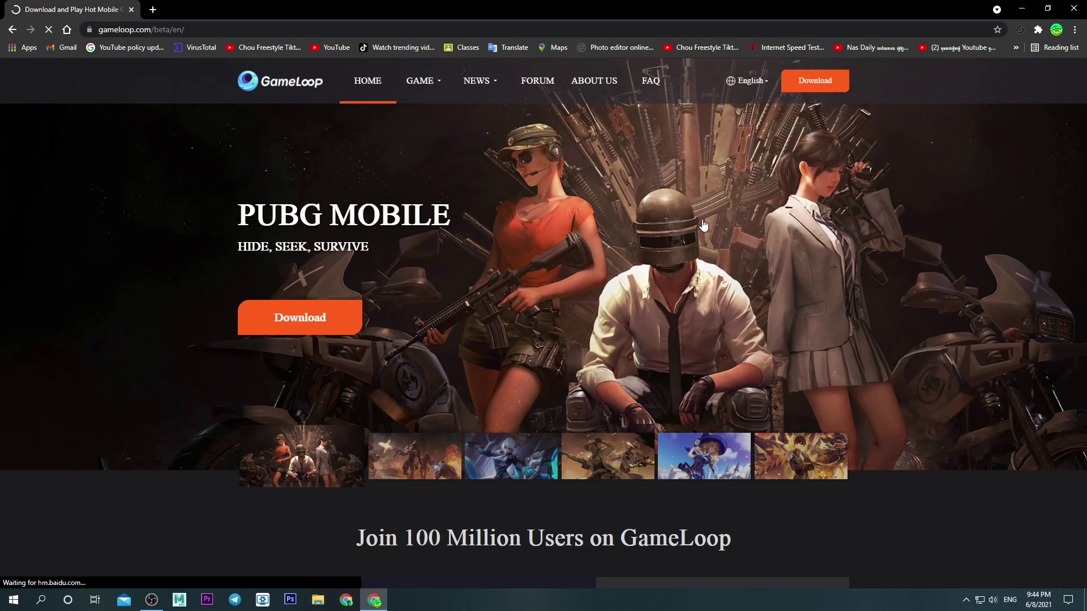
click(814, 85)
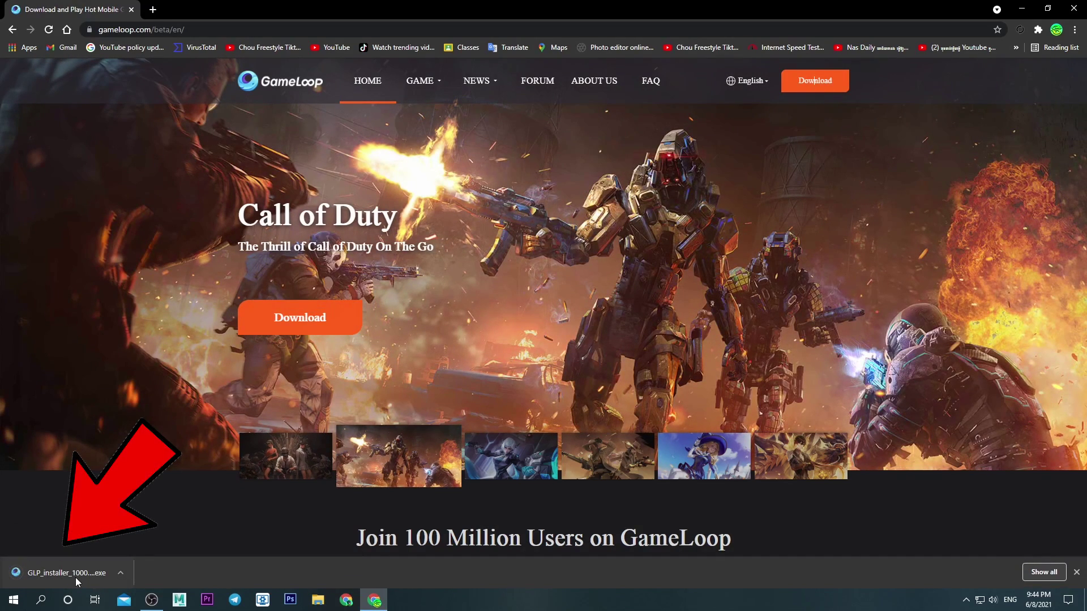
Step: Move the downloaded GameLoop installer from its Downloads folder onto the desktop, near the top-left icons
click(121, 573)
click(153, 535)
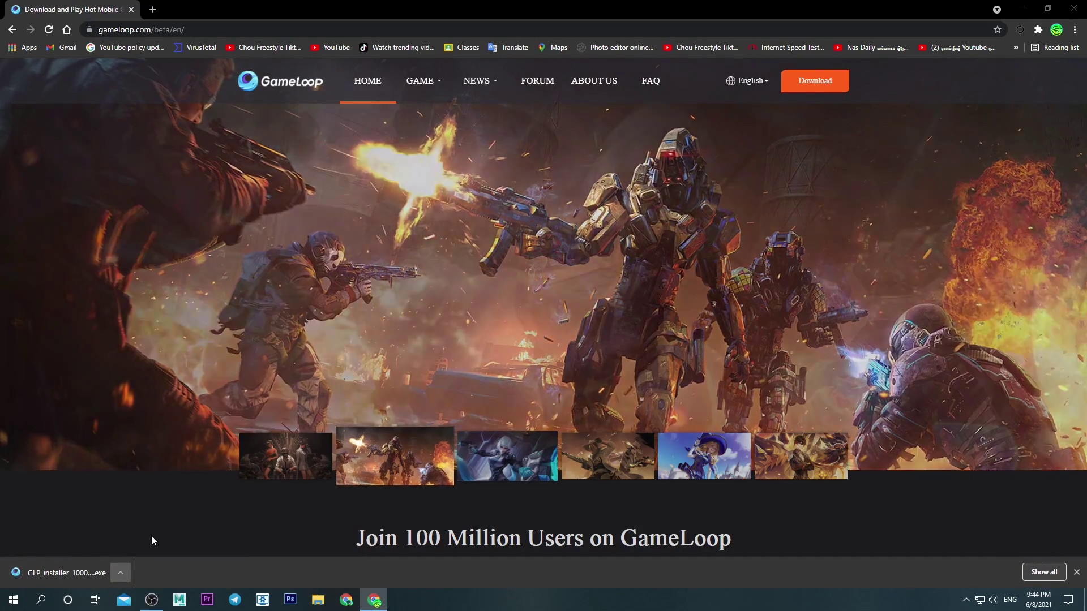
drag(582, 5, 729, 153)
click(1019, 10)
drag(645, 231, 413, 148)
click(887, 142)
right_click(518, 172)
click(543, 206)
drag(391, 125, 152, 75)
click(226, 89)
Step: Run the GLP installer, install GameLoop, and start it once installation completes
double_click(152, 77)
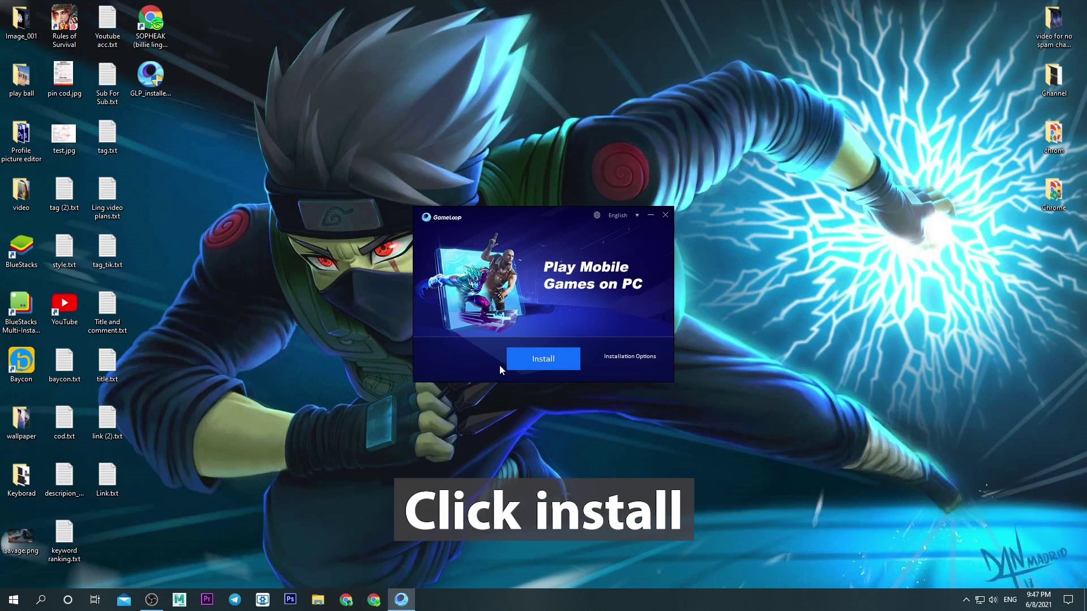
click(546, 360)
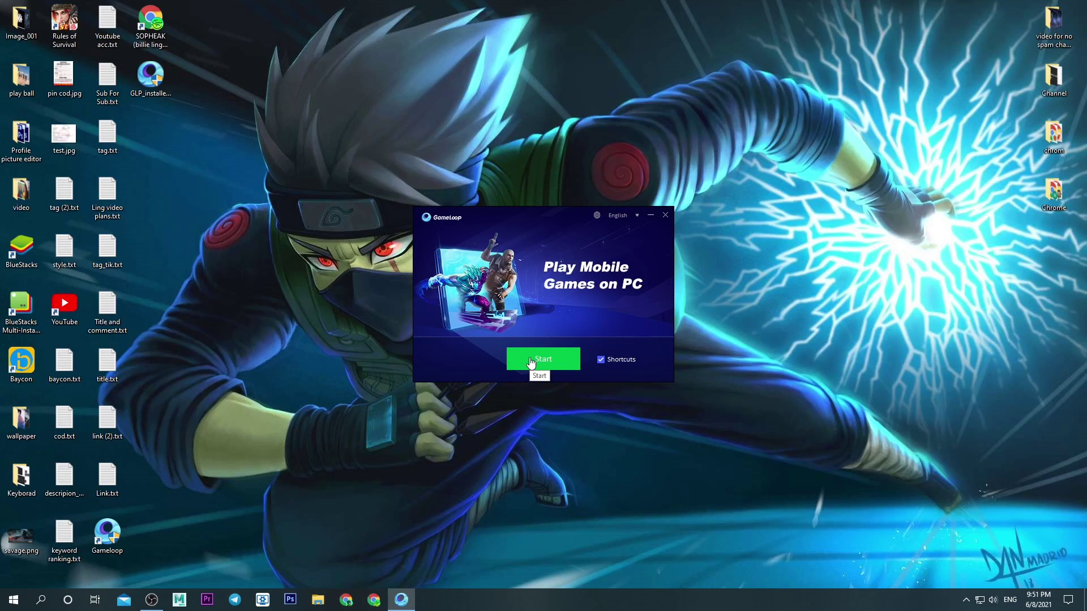
click(531, 359)
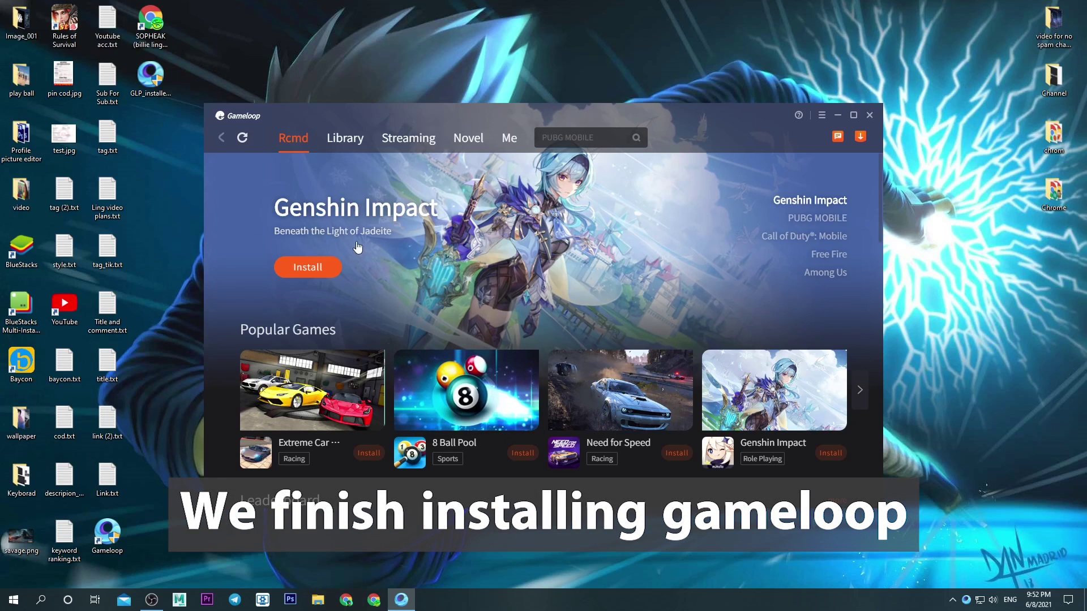
Step: Browse the launcher's Library, Streaming and Novel sections
click(340, 145)
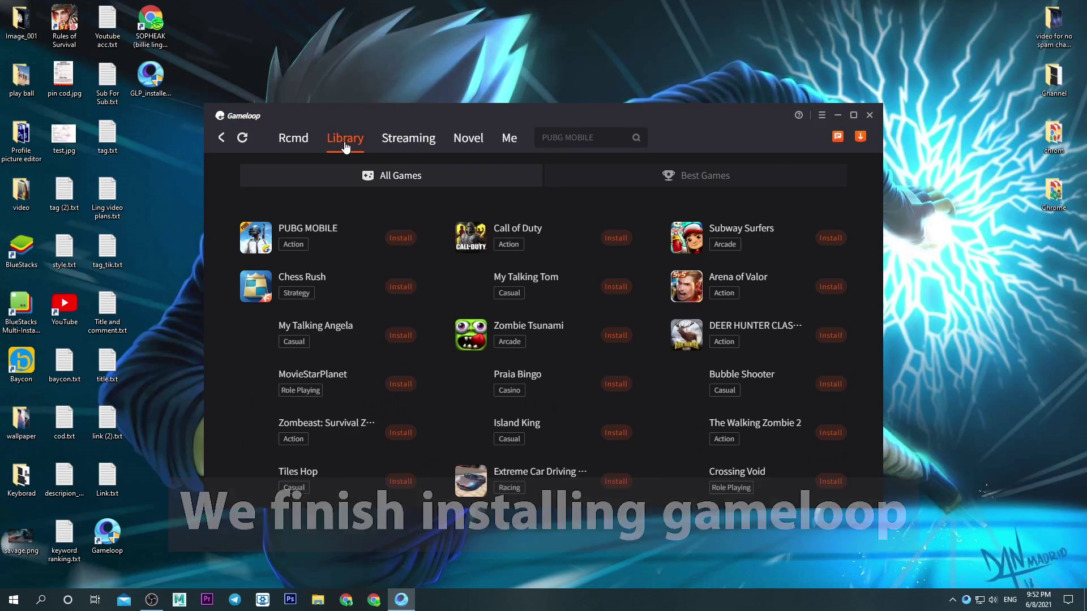
click(400, 144)
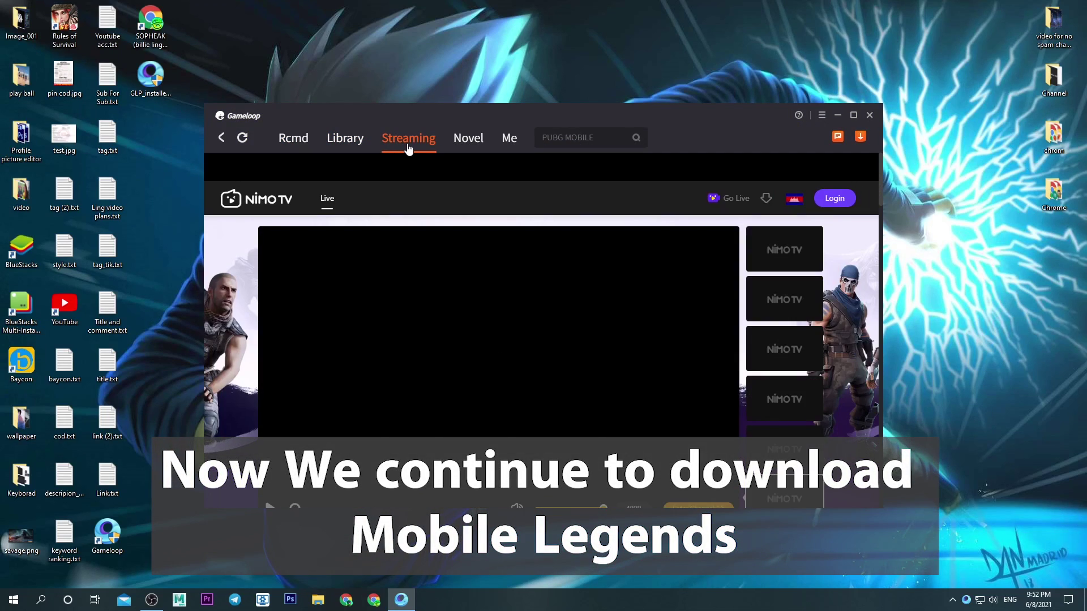
click(463, 143)
Step: Search the launcher for 'Mobile legends' and scroll through the results
click(569, 137)
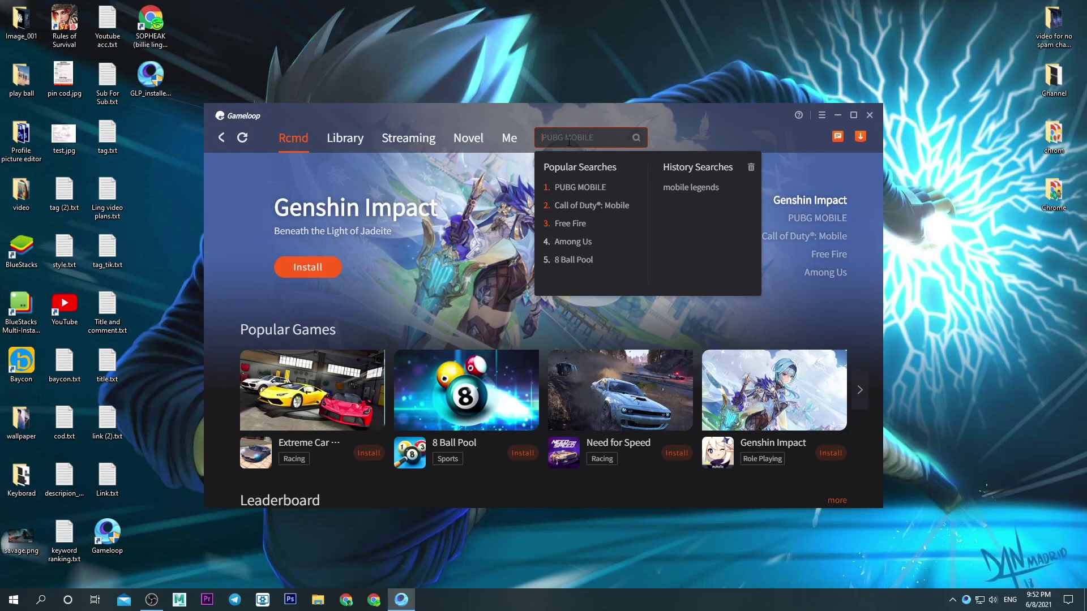
text(Mobile)
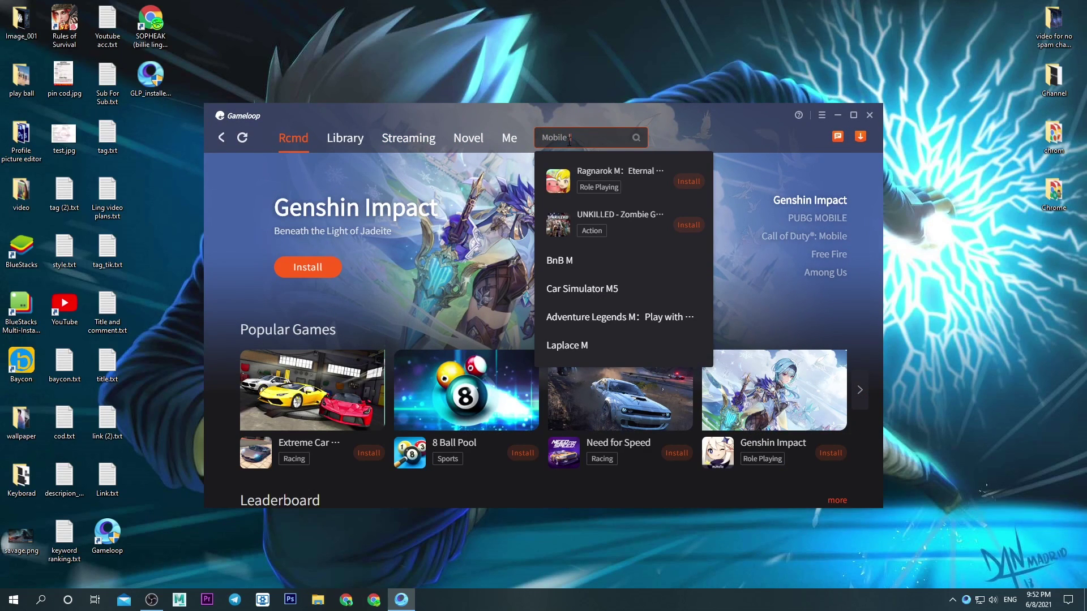
text( legends)
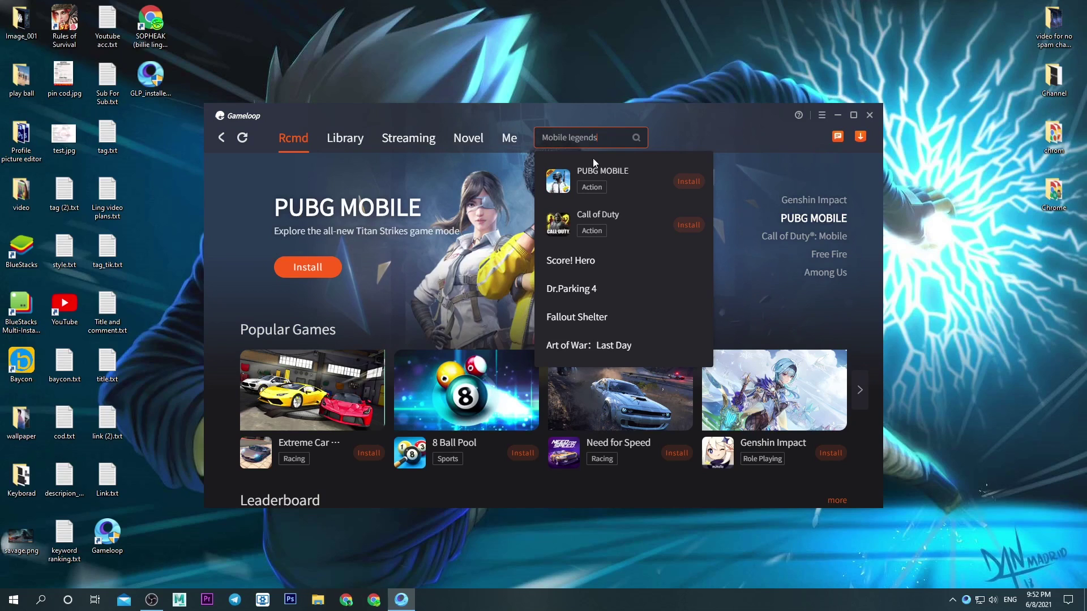
click(636, 138)
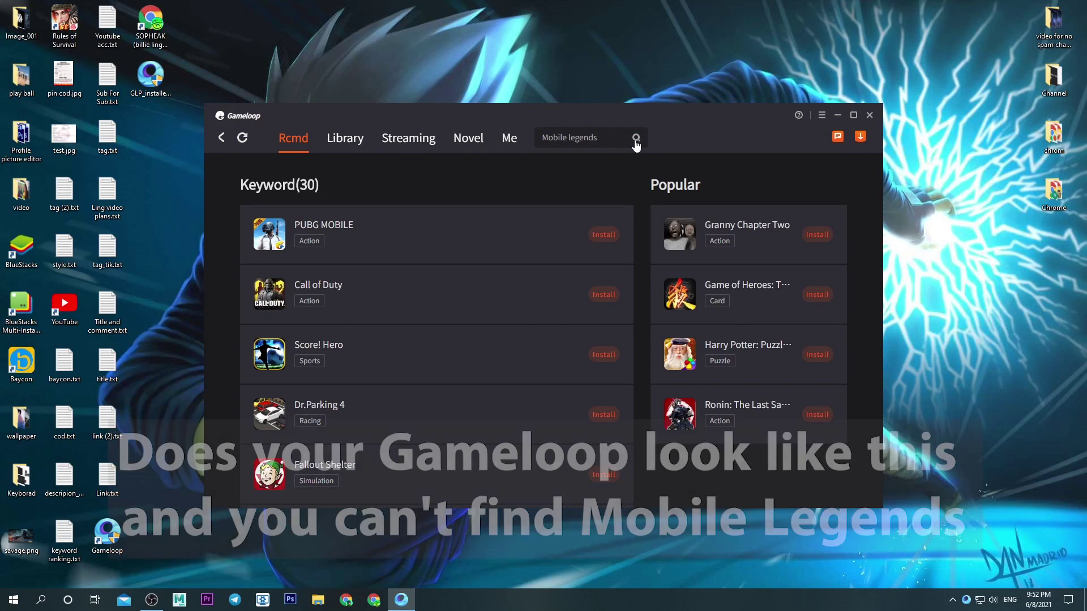
scroll(541, 260, down, 12)
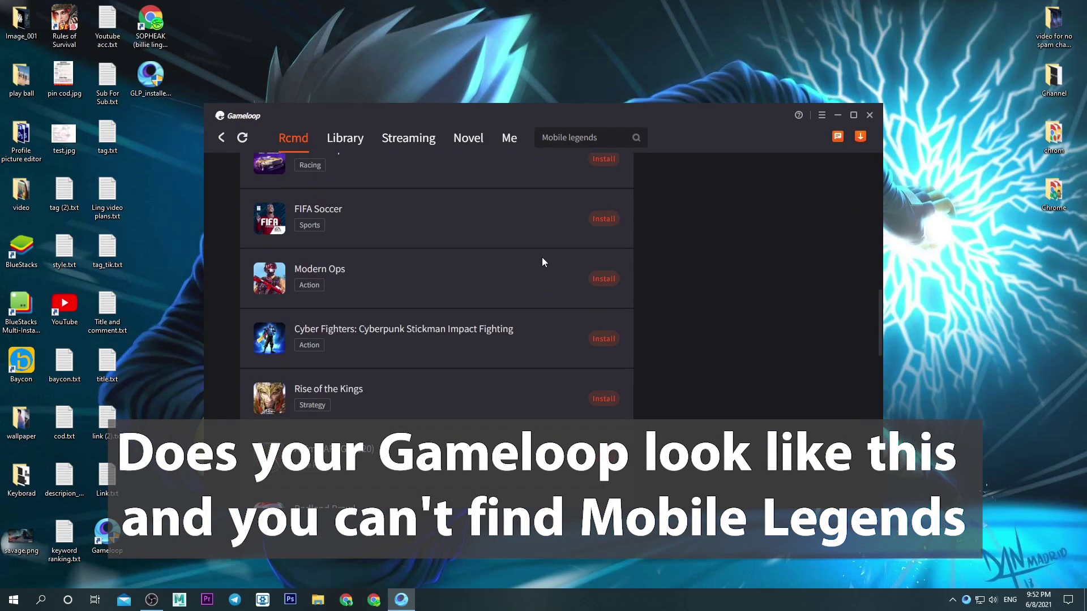
scroll(542, 258, up, 12)
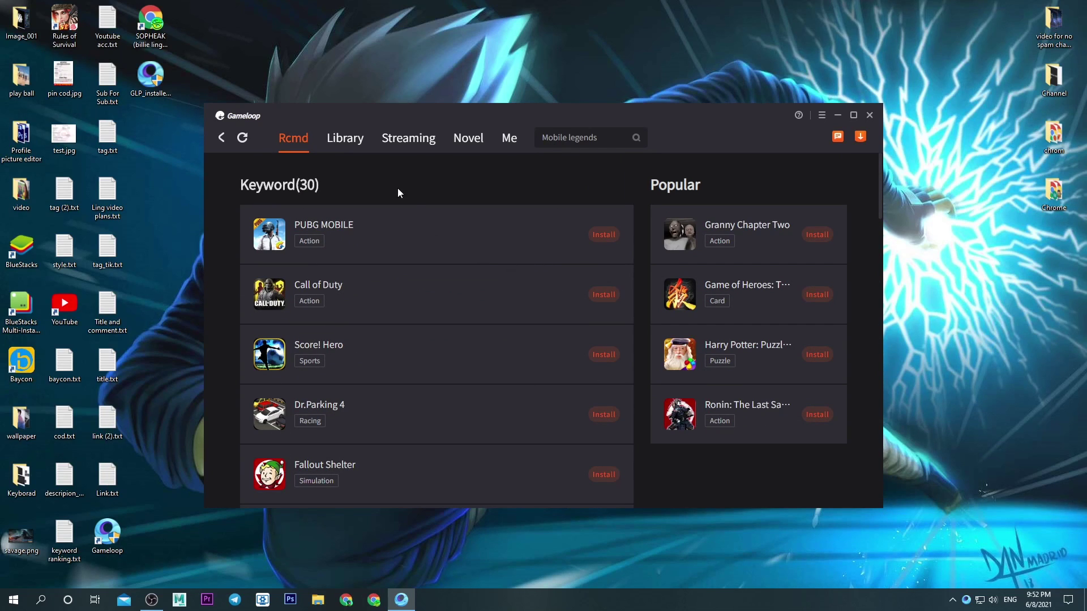
Step: Revisit the Library, Streaming and Novel sections, ending on the Me recommendations page
click(345, 138)
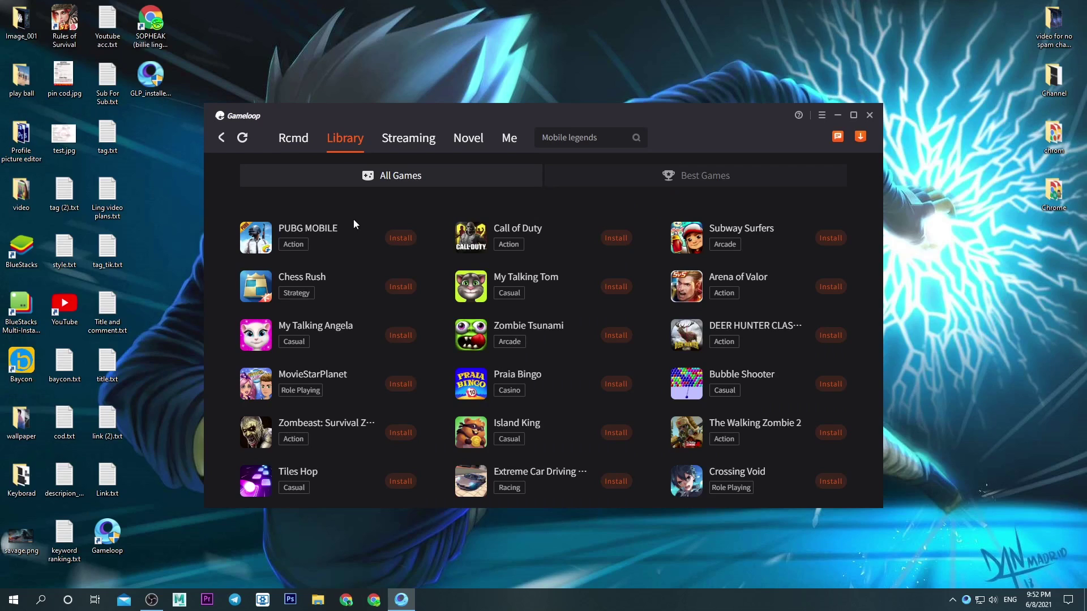
scroll(353, 232, down, 1)
click(408, 138)
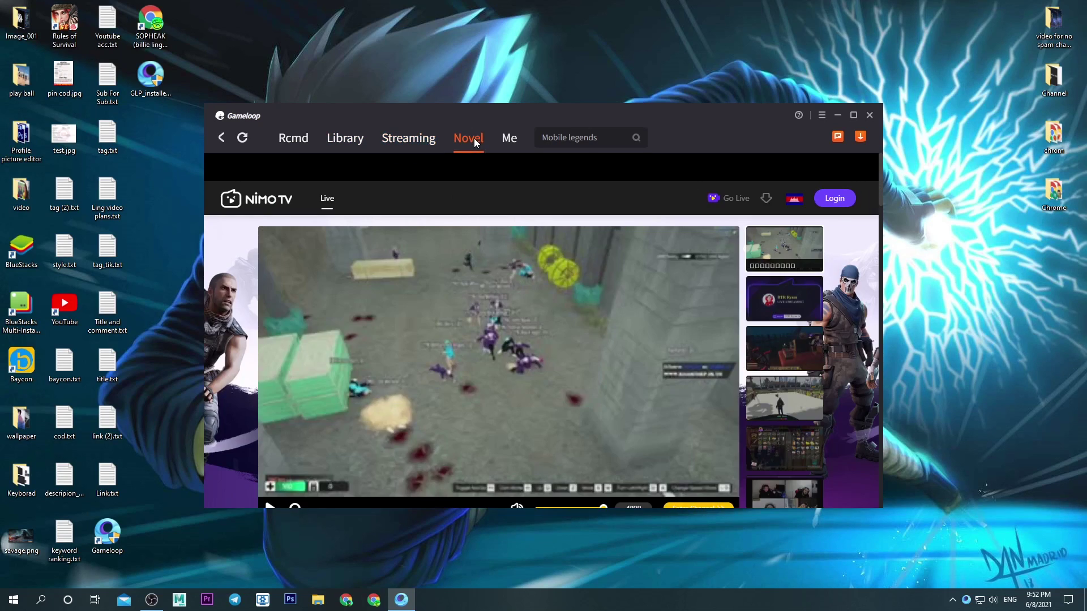
click(471, 138)
click(516, 139)
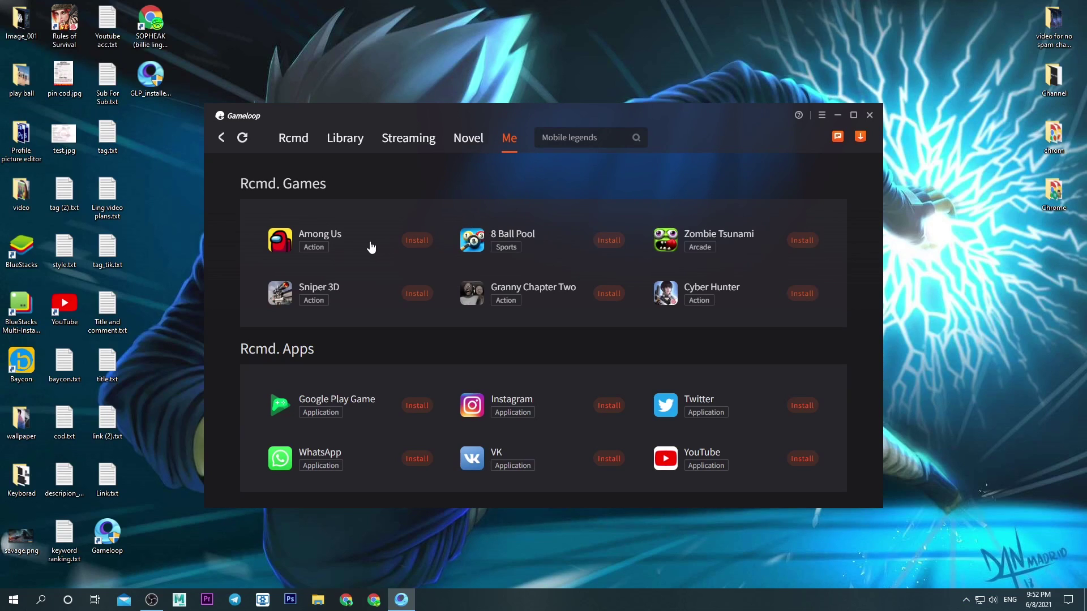
Step: Install Among Us from the recommended games and watch its download task
click(339, 240)
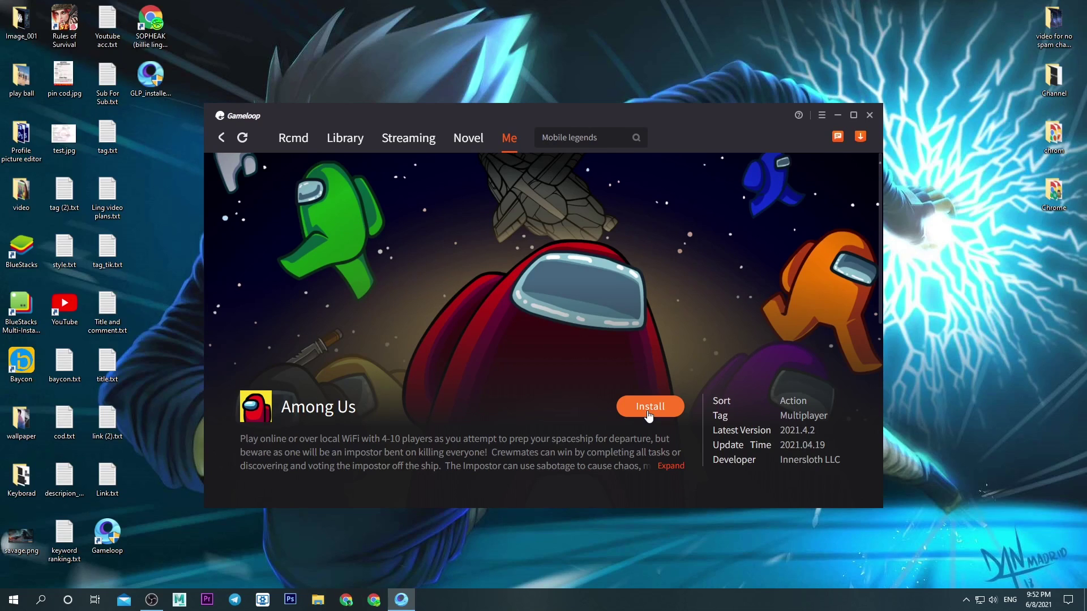
click(649, 410)
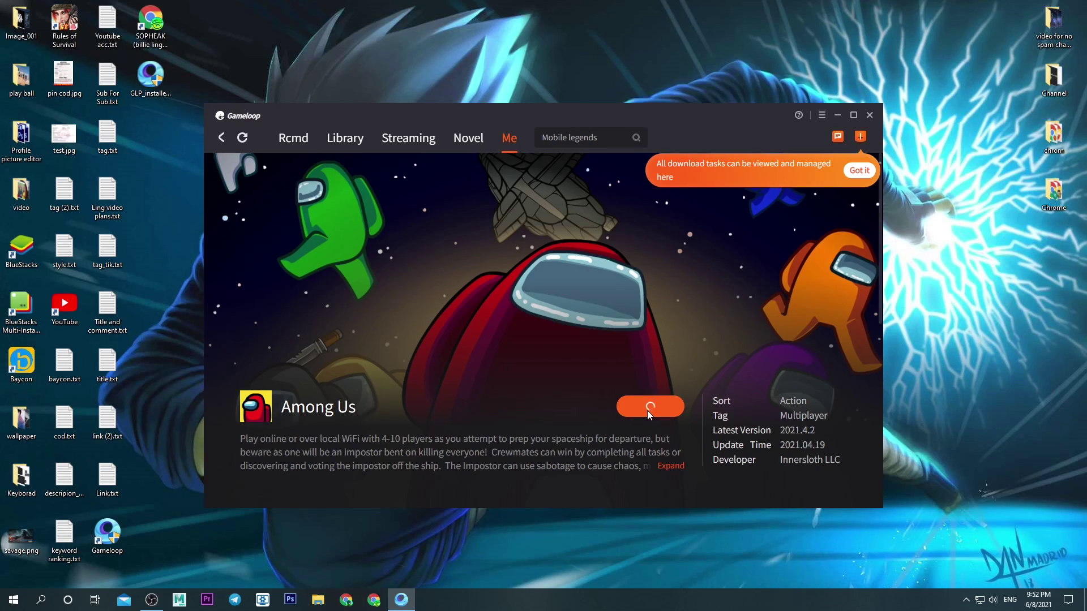
click(860, 137)
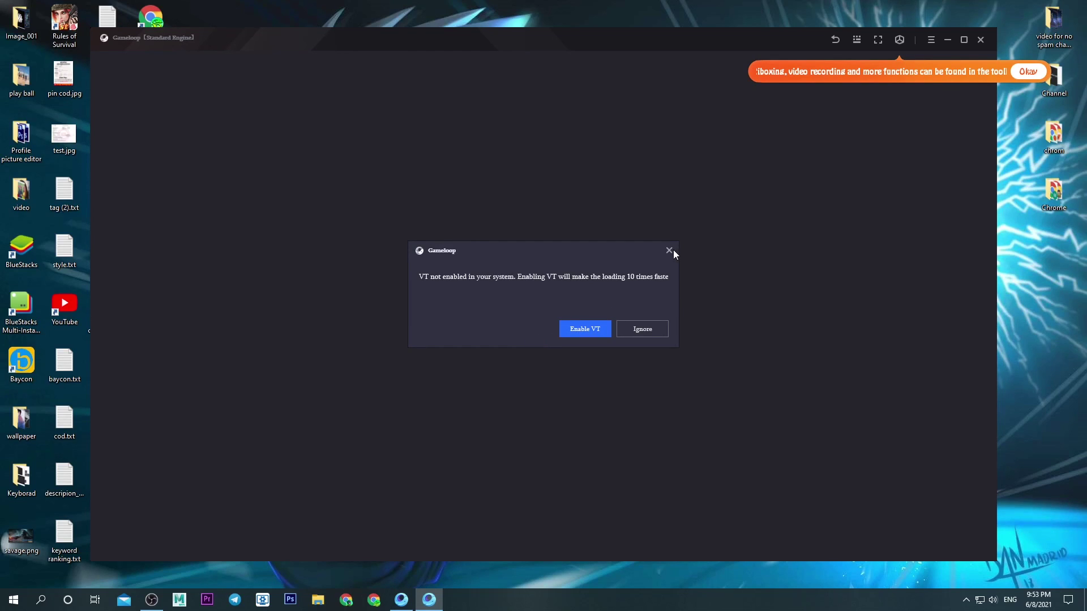
Step: Close the 'VT not enabled' warning and the startup tip to reach the Android home screen
click(670, 249)
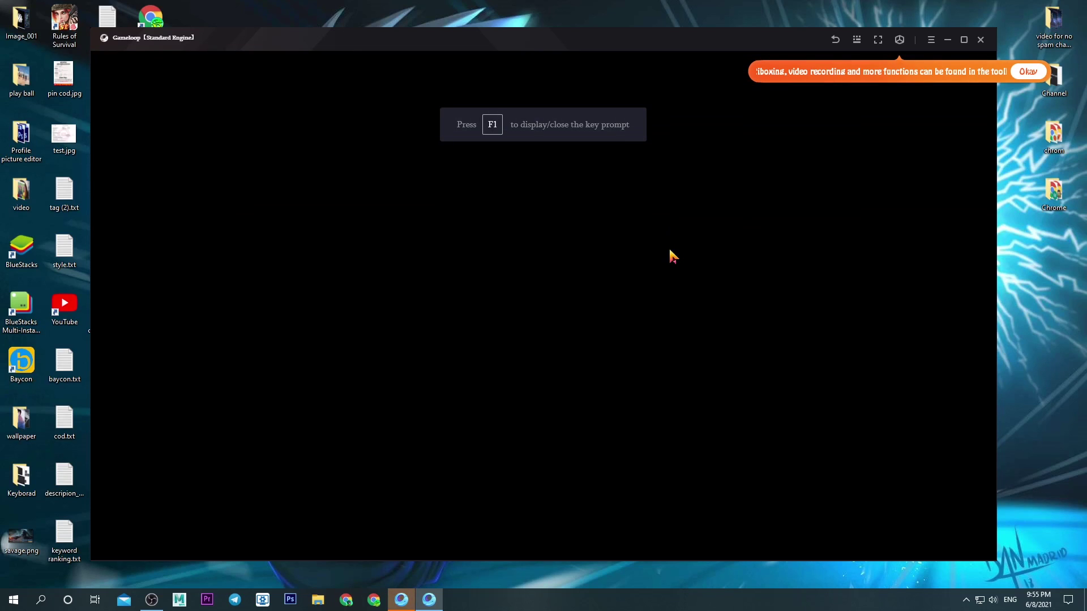
click(837, 41)
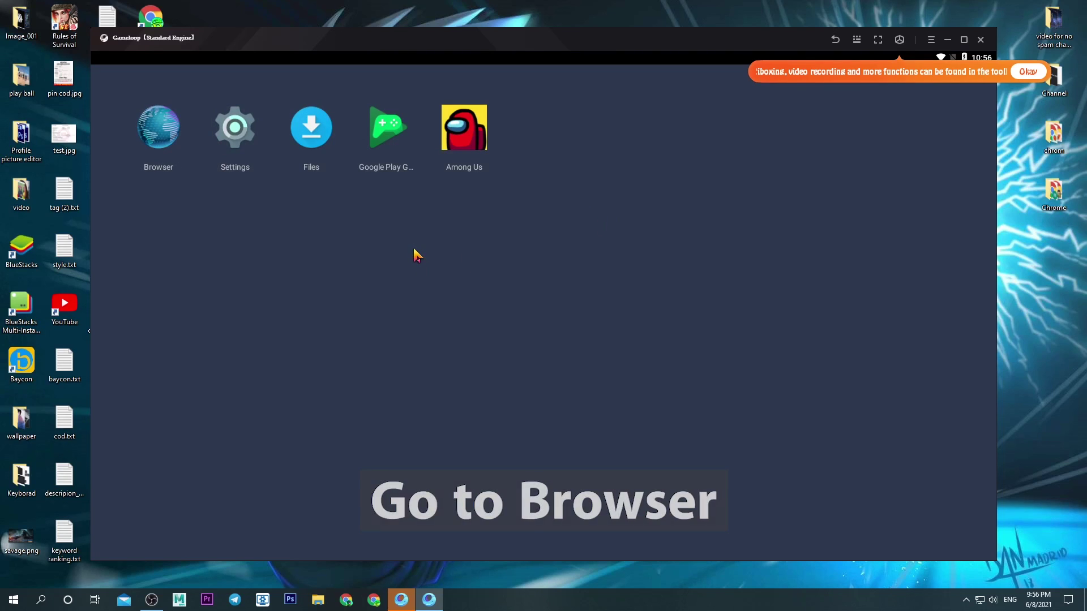
Step: In the emulator's Browser app, search the web for 'Google play store'
click(158, 140)
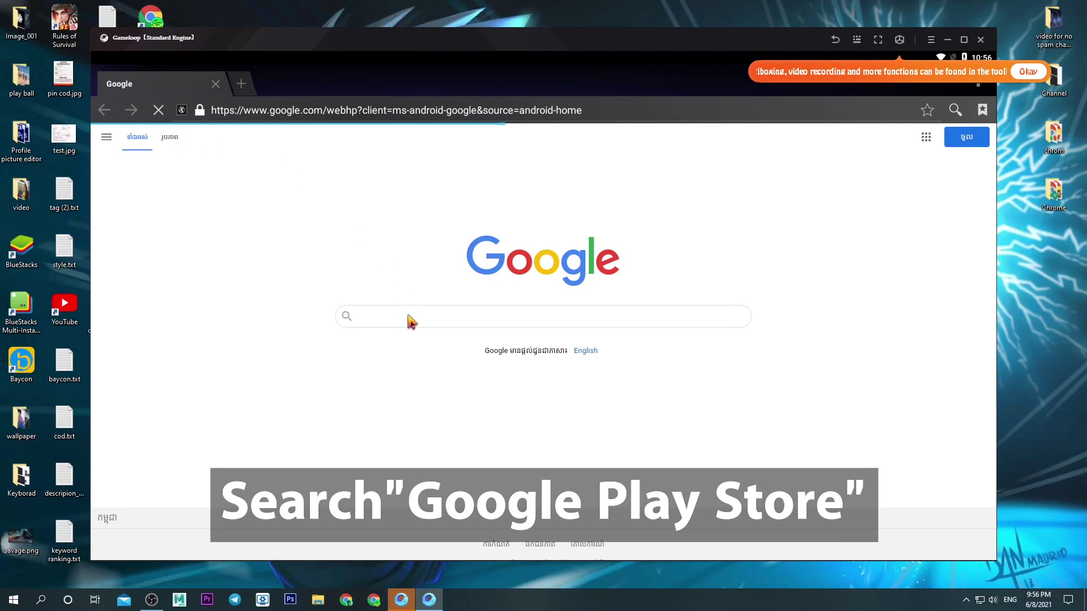
click(384, 111)
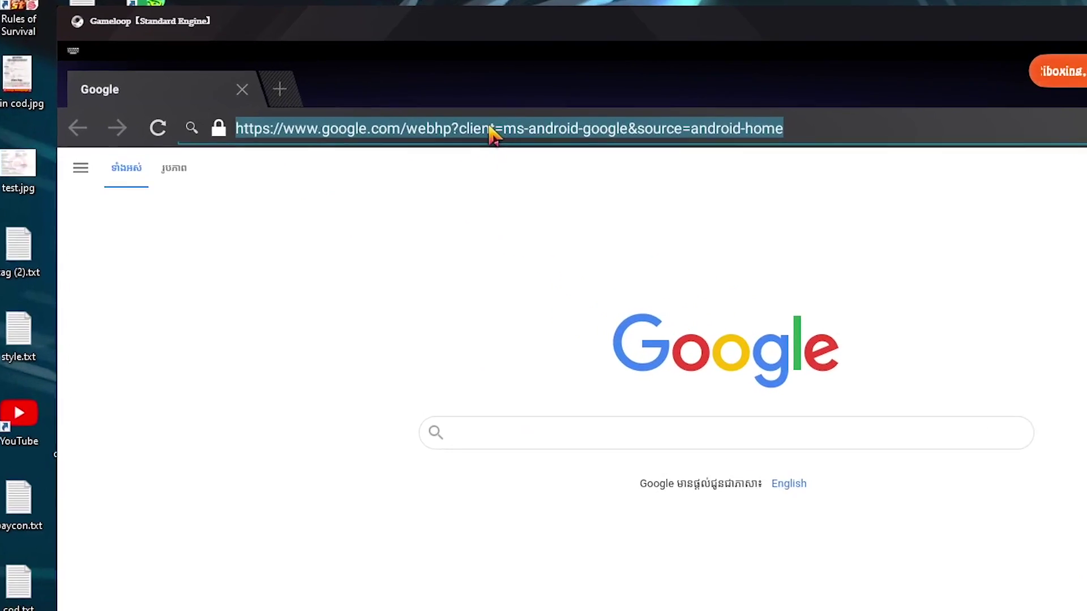
text(Go)
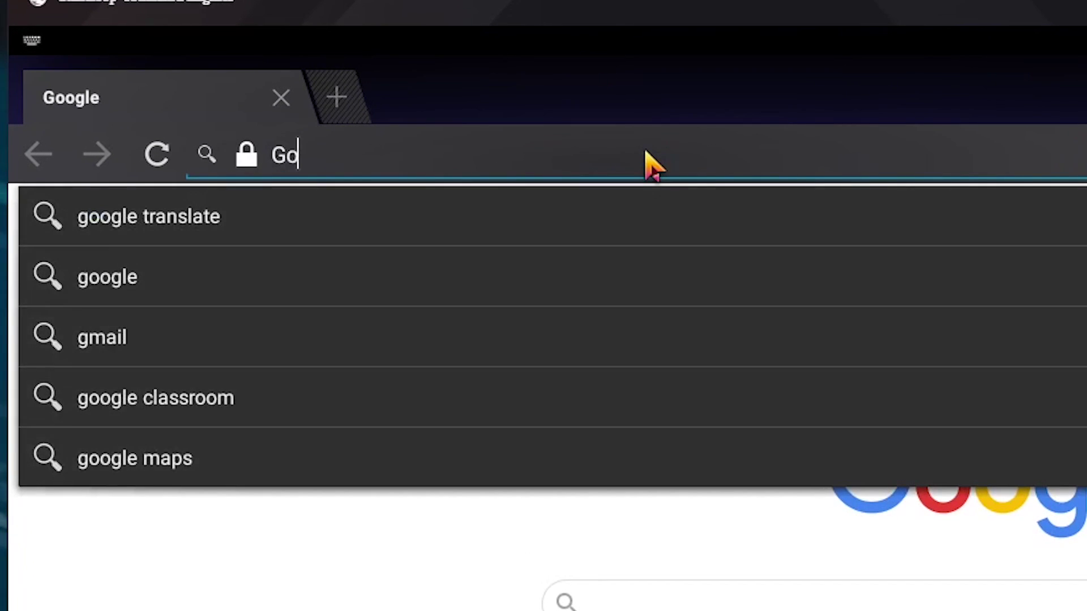
text(ogle)
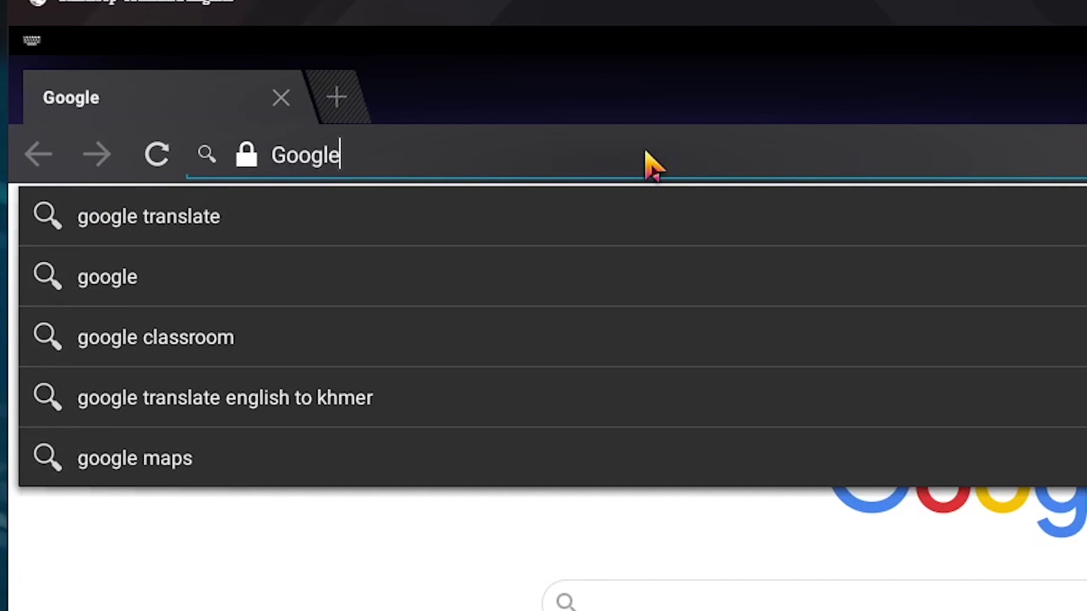
text( play )
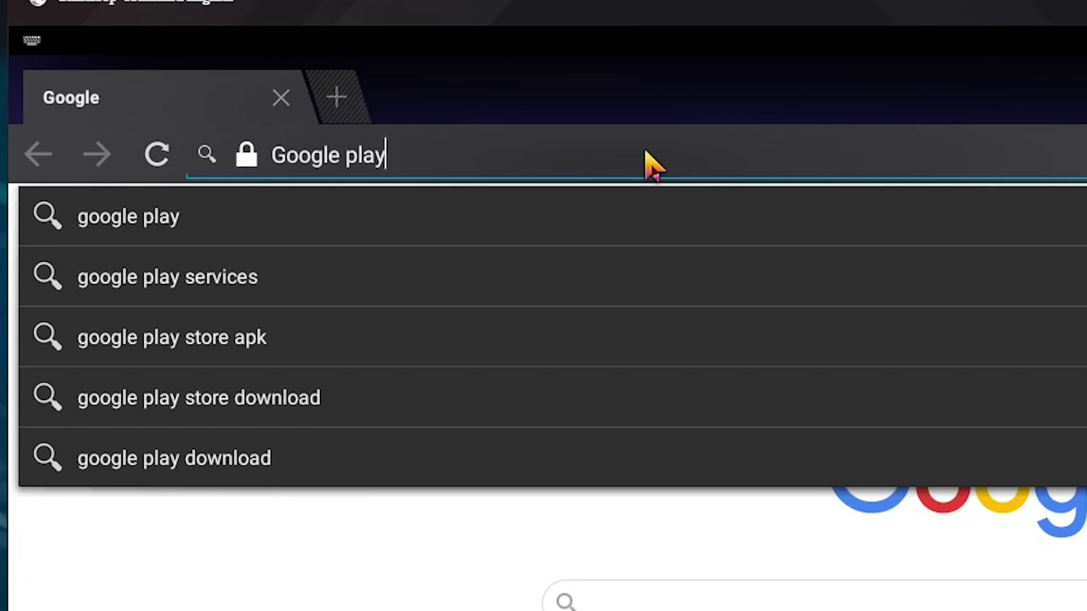
text(stor)
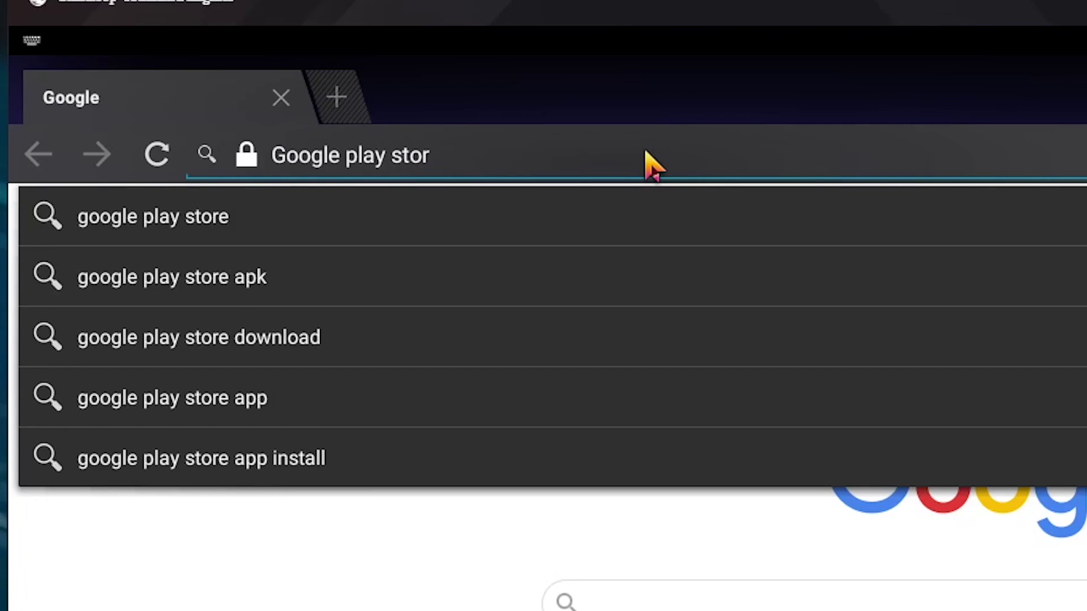
text(e)
key(Return)
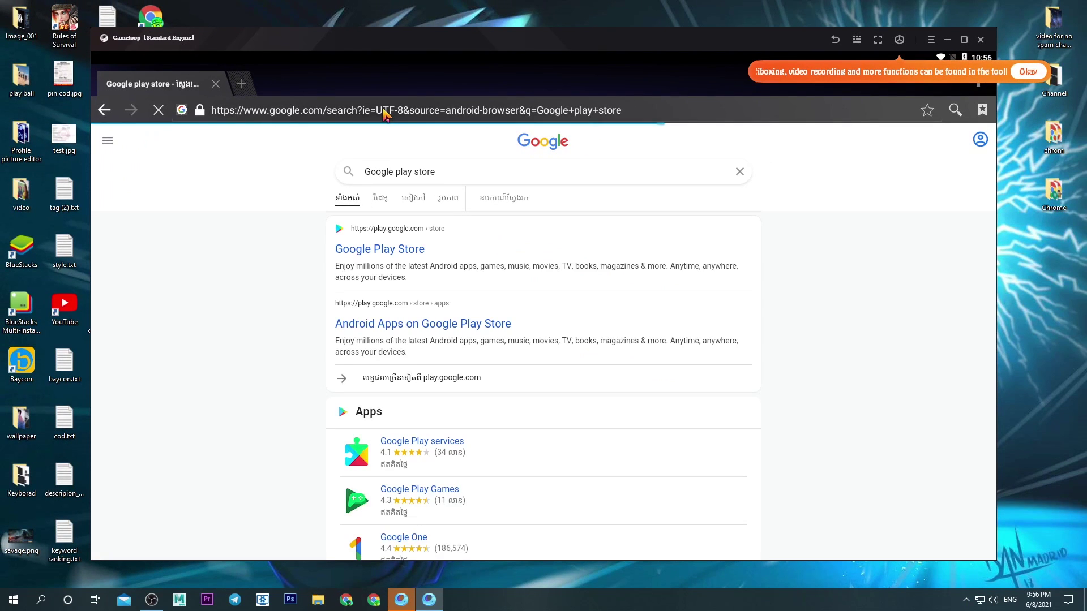
Step: Open the Google Play Store result with the Play Store app, just once
click(390, 255)
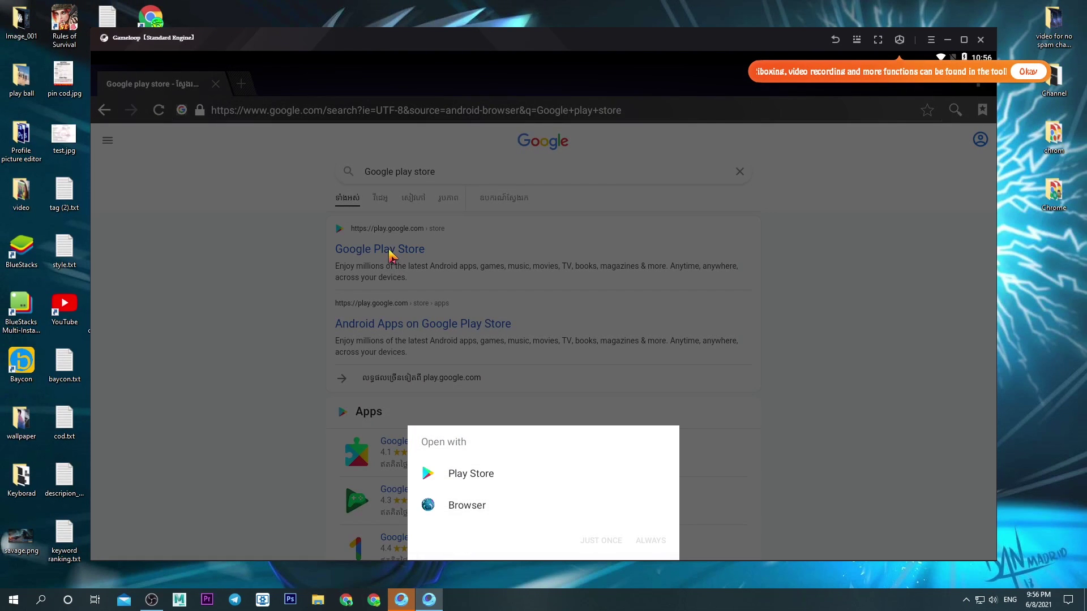
click(490, 481)
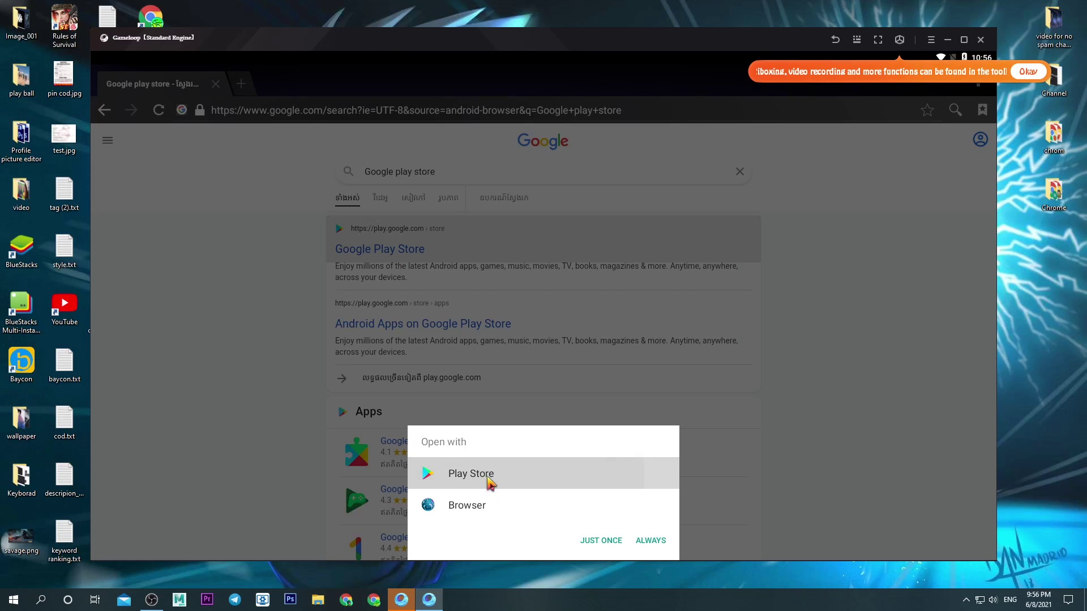
click(612, 543)
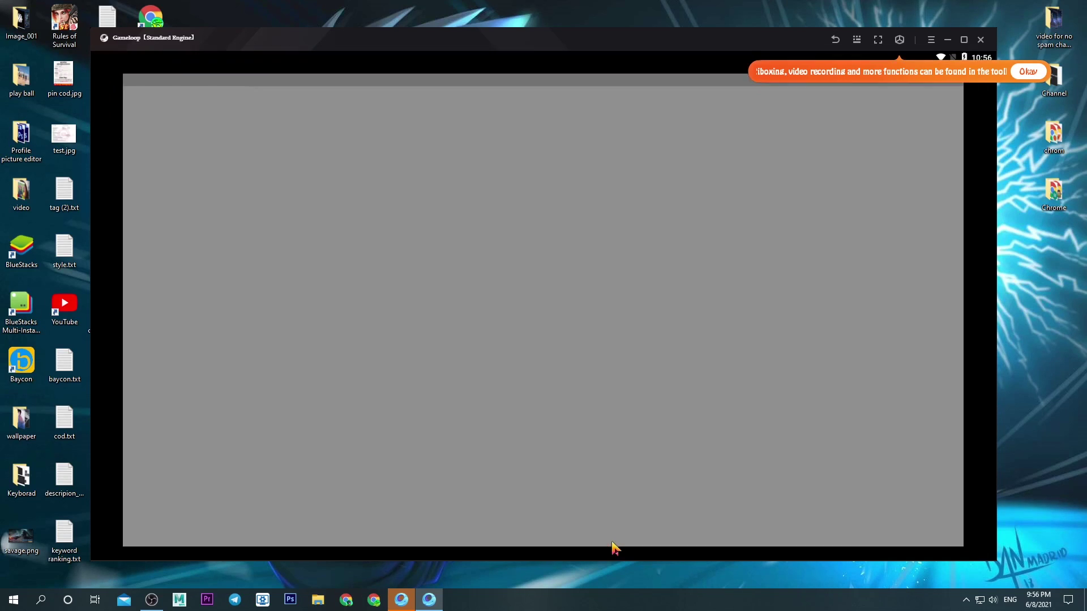